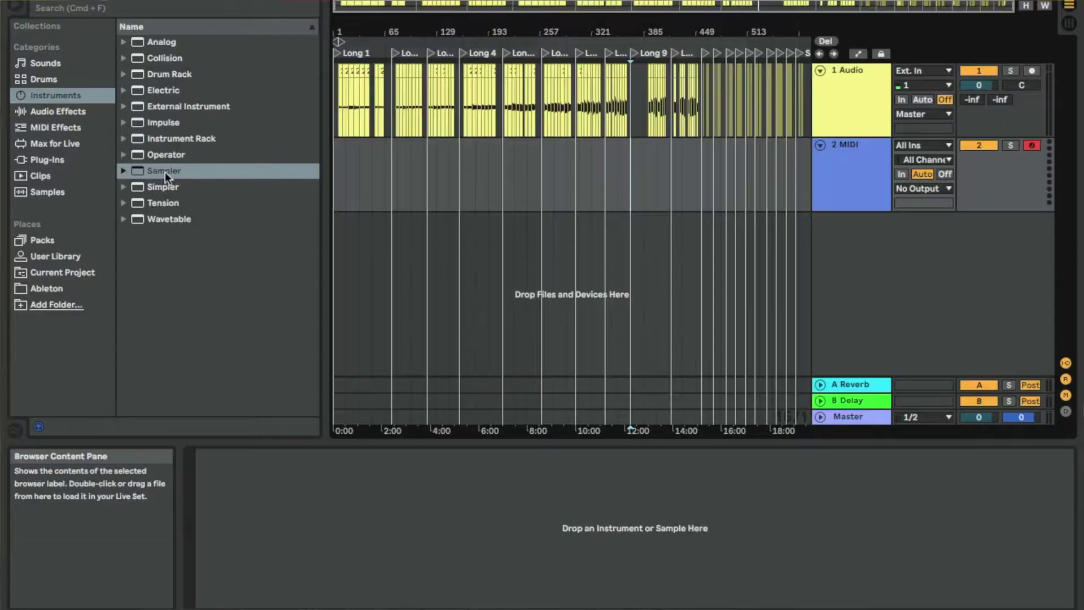
Load a Sampler on the MIDI track and add all the clips of the Long sections on the audio track to it as samples
{"action": "left_click_drag", "start_coordinate": [164, 172], "coordinate": [370, 168]}
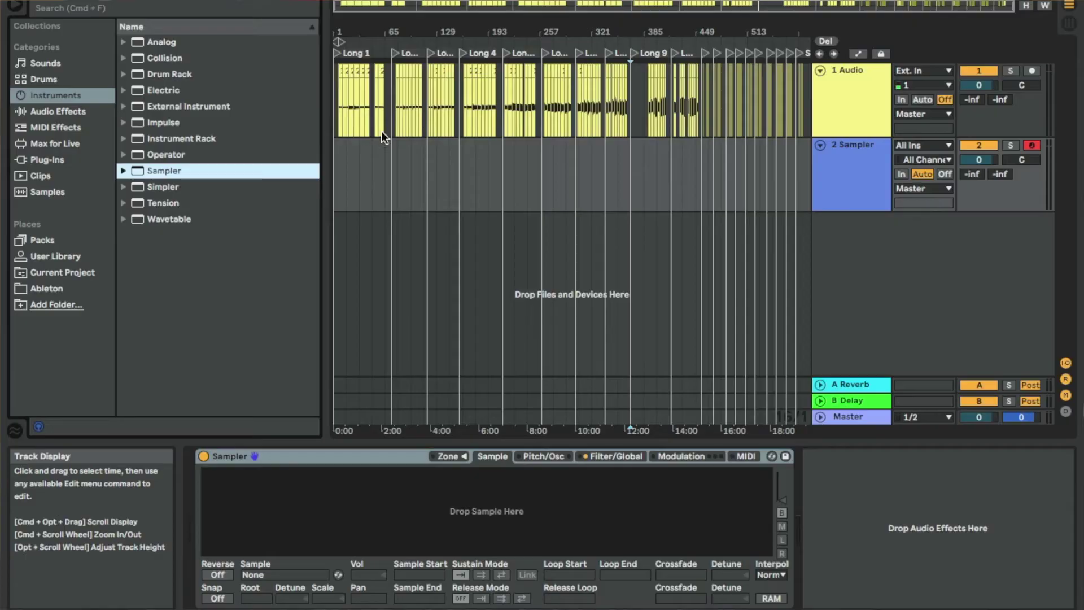
{"action": "left_click_drag", "start_coordinate": [333, 106], "coordinate": [613, 107]}
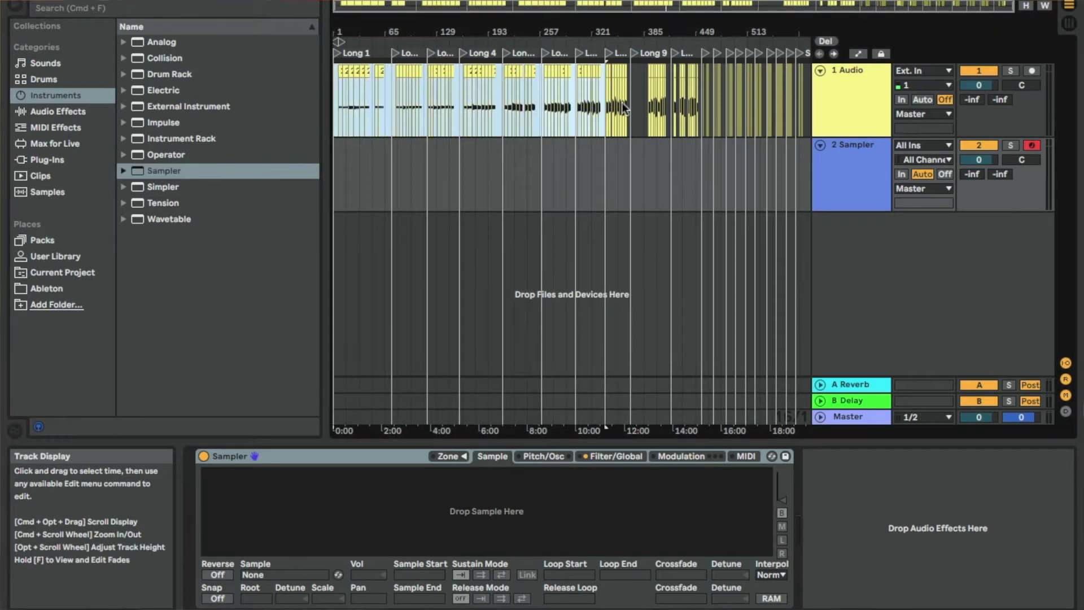
{"action": "left_click_drag", "start_coordinate": [689, 103], "coordinate": [703, 85]}
{"action": "left_click_drag", "start_coordinate": [702, 32], "coordinate": [583, 87]}
{"action": "scroll", "coordinate": [571, 226], "scroll_direction": "left", "scroll_amount": 15}
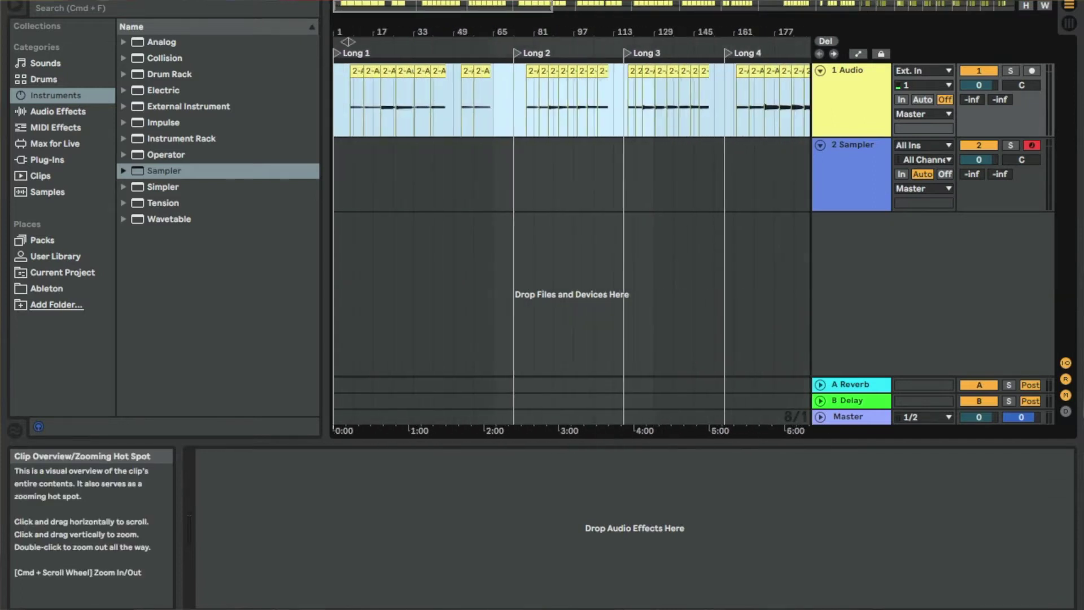
{"action": "left_click", "coordinate": [841, 180]}
{"action": "left_click_drag", "start_coordinate": [359, 71], "coordinate": [441, 494]}
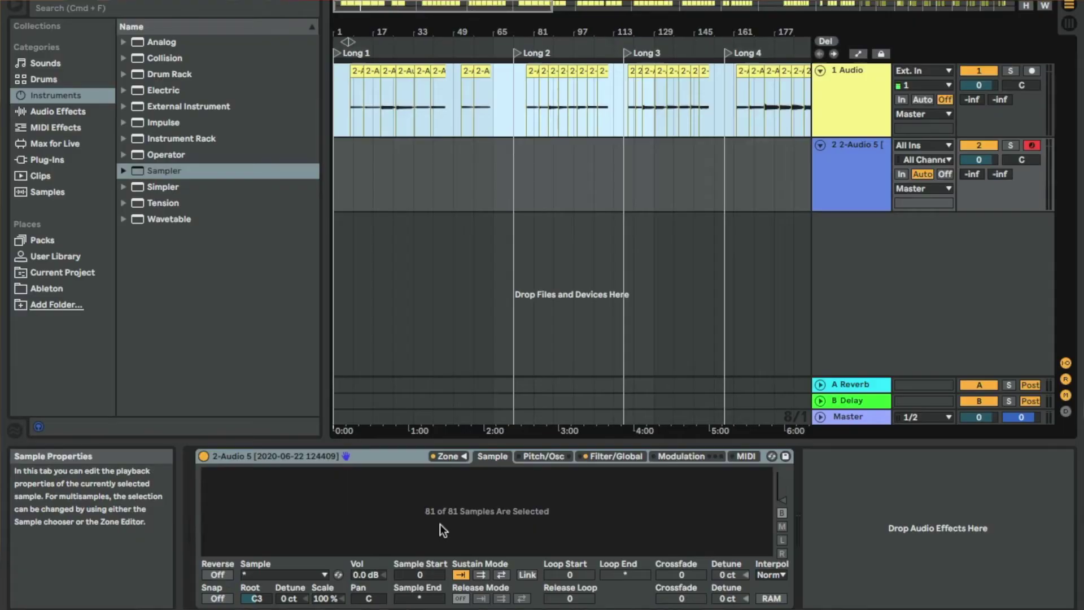
In Sampler's zone editor, limit the velocity range of the eight 2-Audio 5 layers to 1 through about 12
{"action": "left_click", "coordinate": [448, 456]}
{"action": "scroll", "coordinate": [509, 276], "scroll_direction": "down", "scroll_amount": 15}
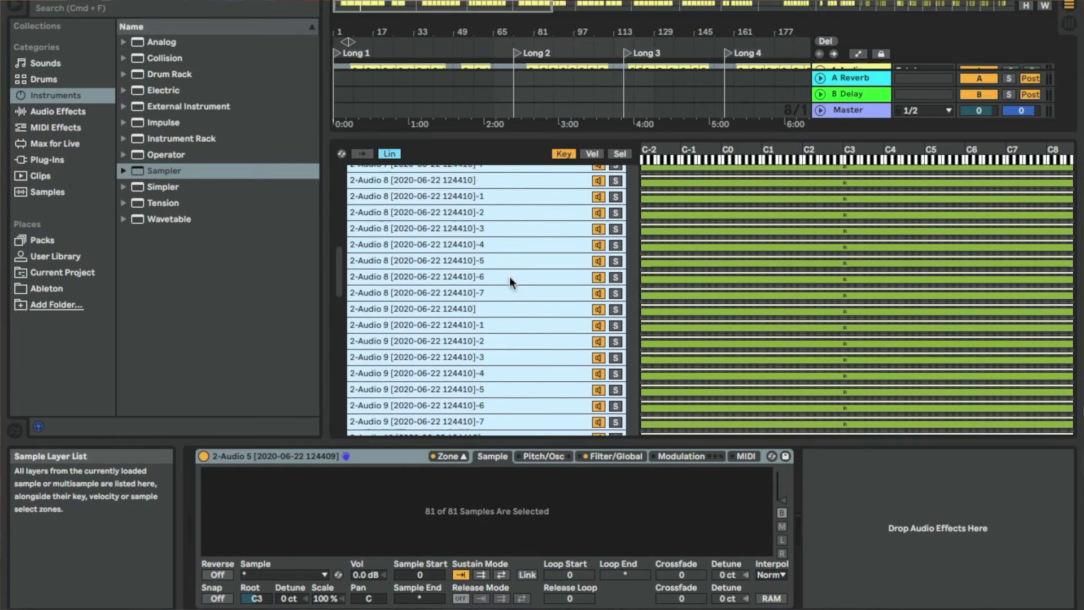
{"action": "scroll", "coordinate": [509, 276], "scroll_direction": "up", "scroll_amount": 15}
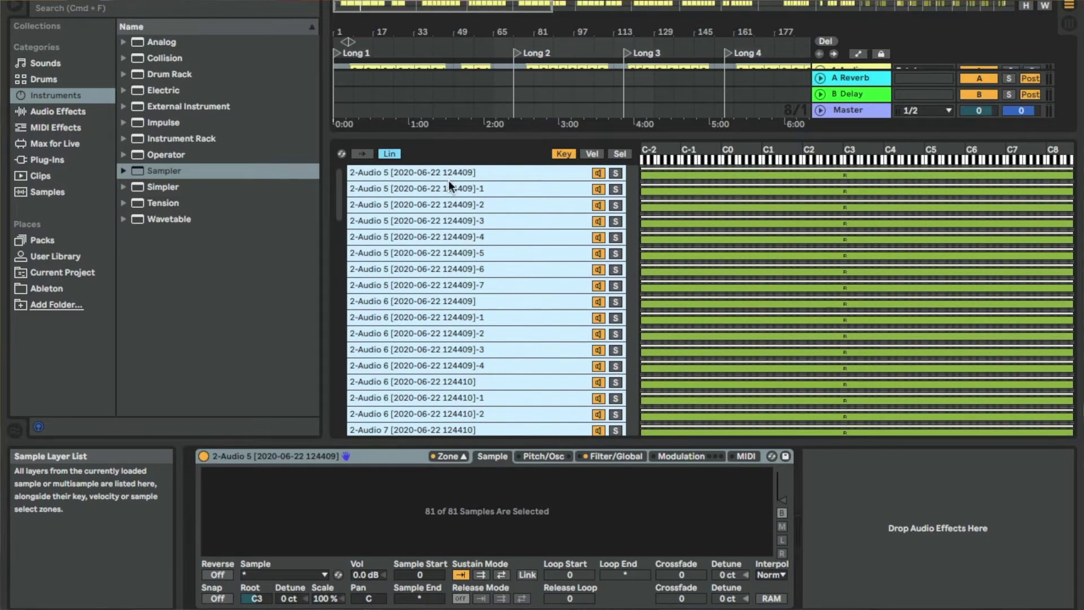
{"action": "left_click", "coordinate": [510, 172]}
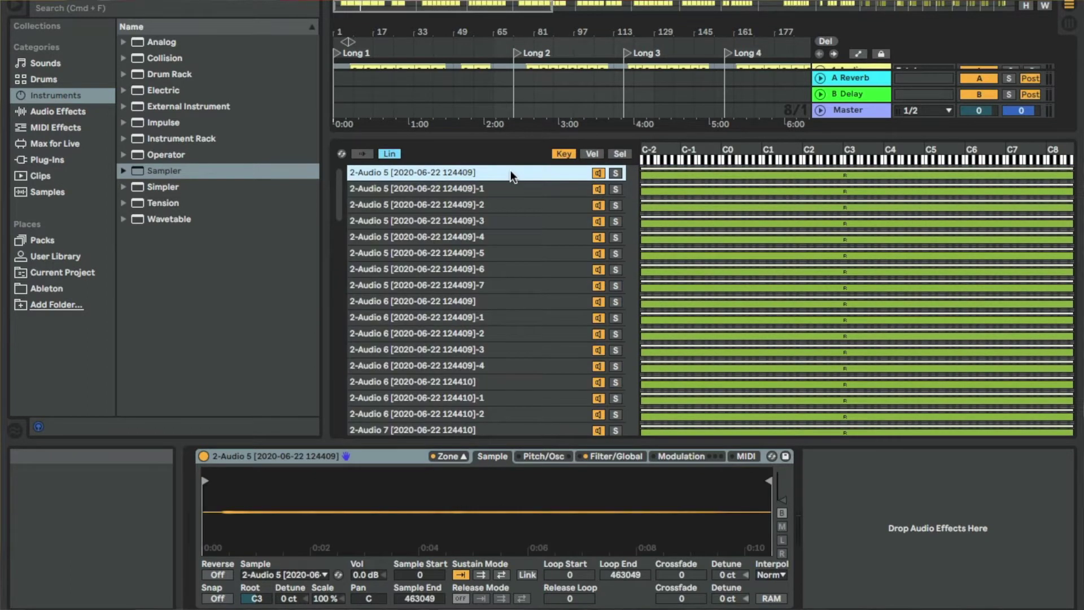
{"action": "left_click", "coordinate": [517, 285], "text": "shift"}
{"action": "left_click", "coordinate": [599, 155]}
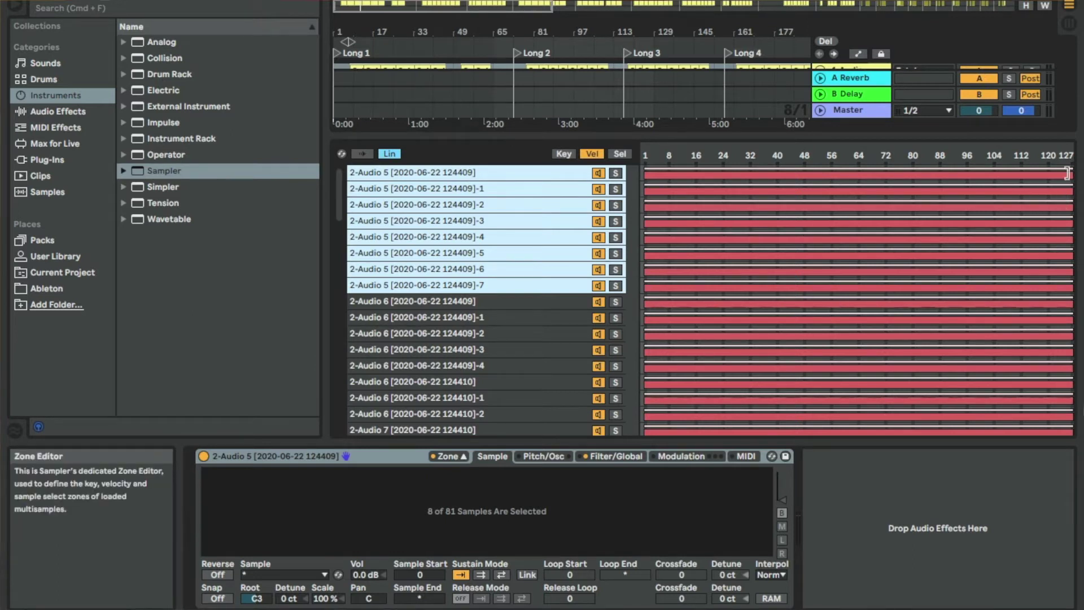
{"action": "left_click_drag", "start_coordinate": [1068, 173], "coordinate": [755, 169]}
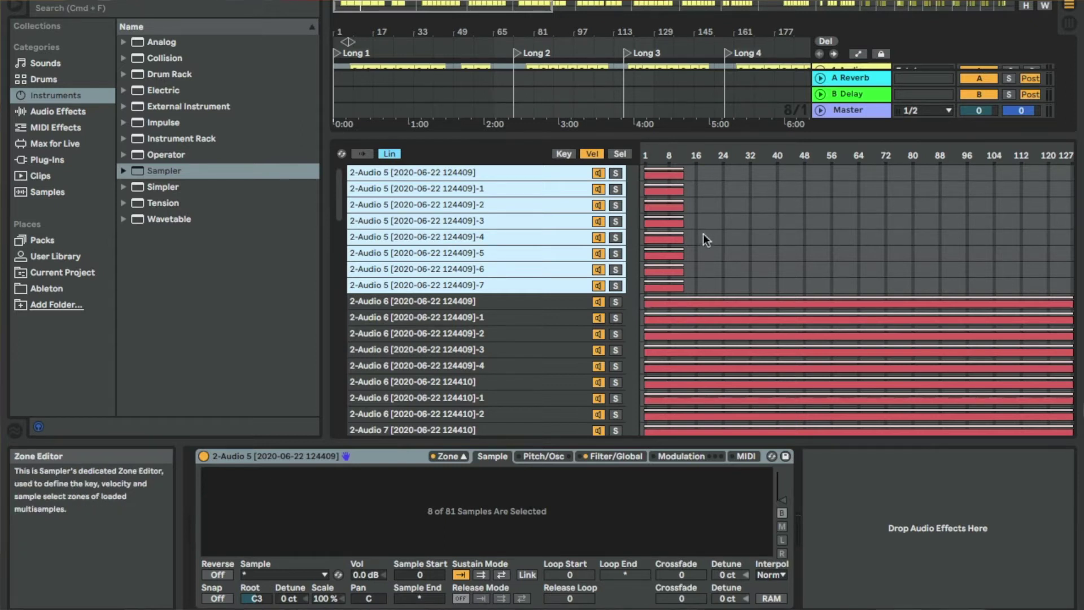
Limit the velocity range of the eight 2-Audio 6 layers to about 13 through 24
{"action": "left_click", "coordinate": [541, 301]}
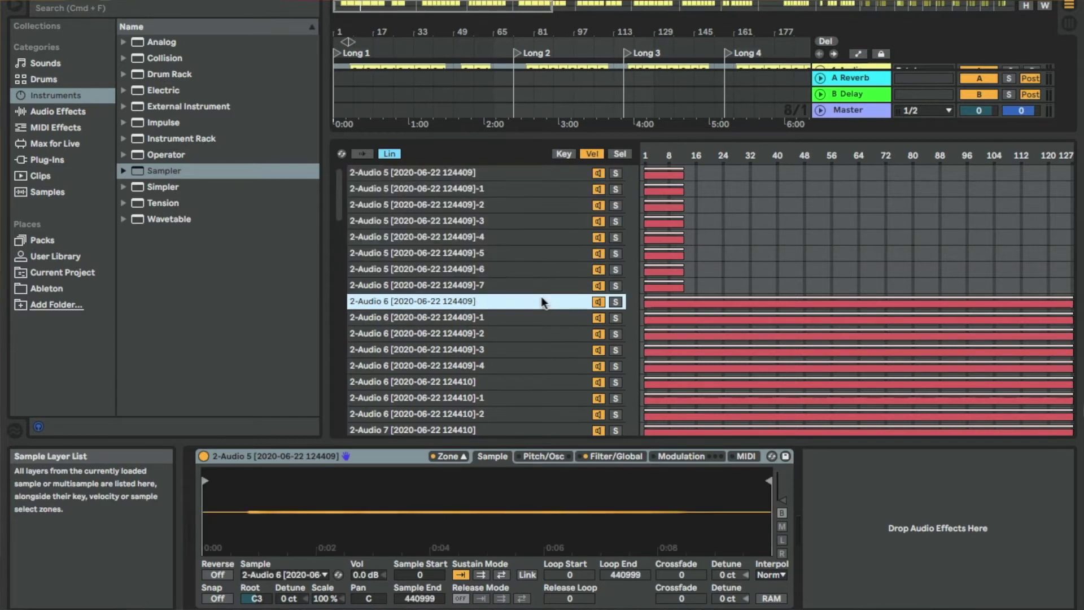
{"action": "scroll", "coordinate": [545, 305], "scroll_direction": "down", "scroll_amount": 2}
{"action": "scroll", "coordinate": [547, 307], "scroll_direction": "down", "scroll_amount": 1}
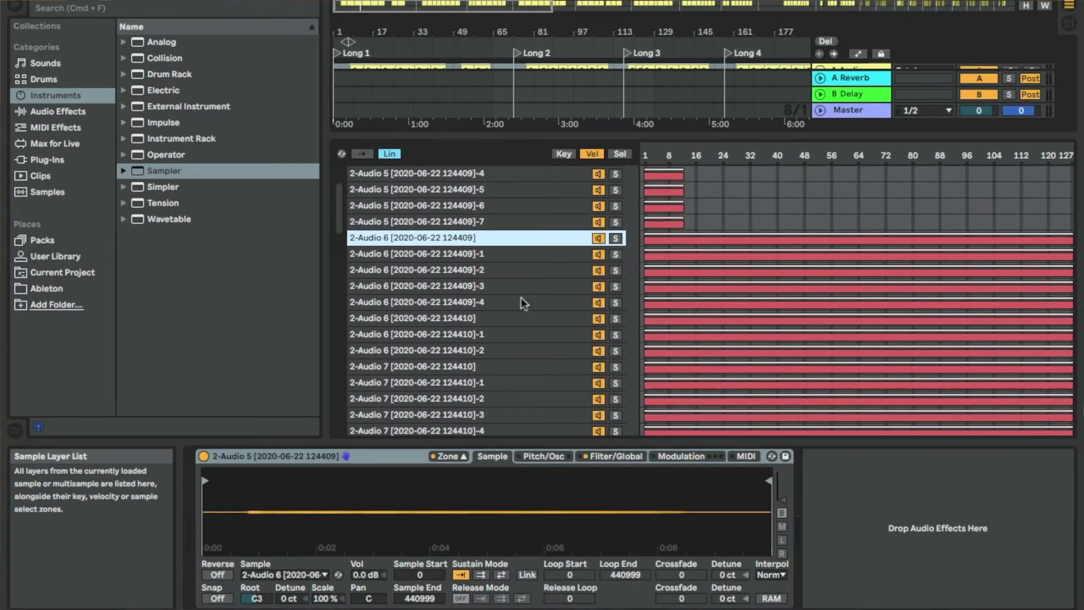
{"action": "left_click", "coordinate": [513, 351], "text": "shift"}
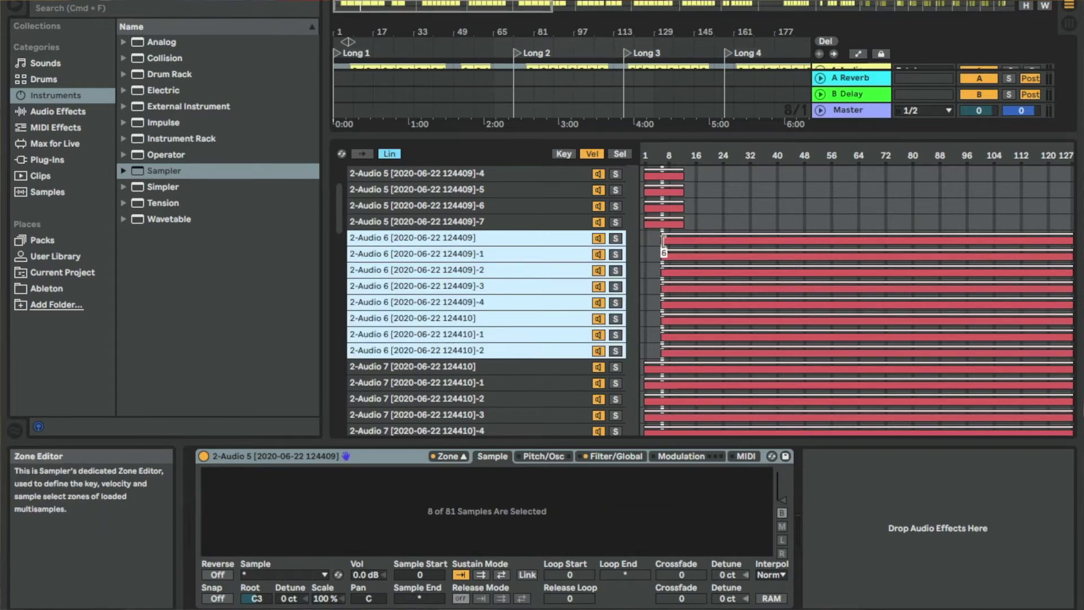
{"action": "left_click_drag", "start_coordinate": [1069, 241], "coordinate": [724, 246]}
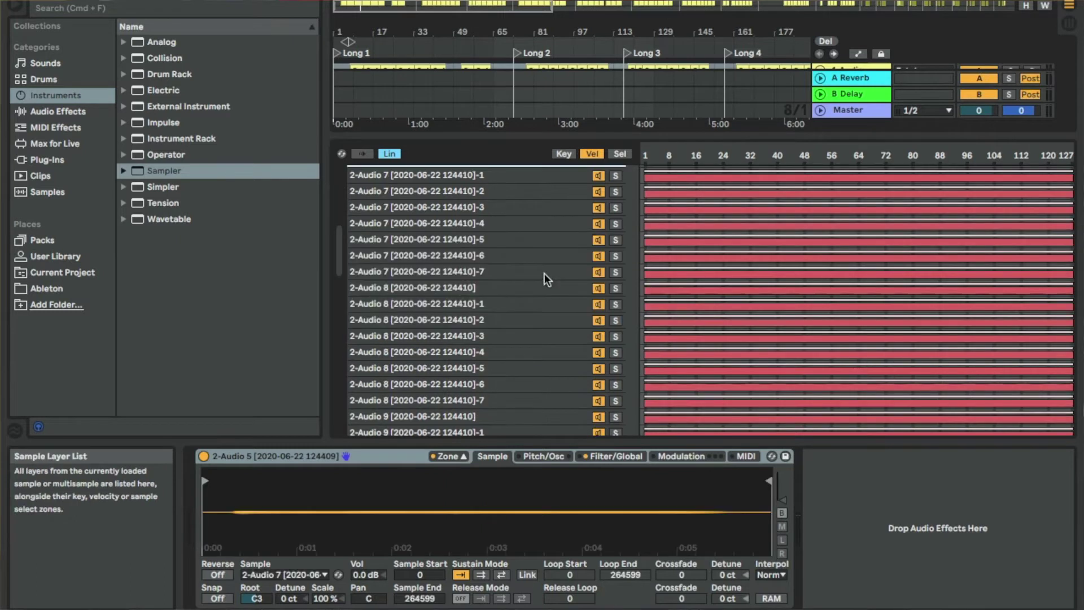
Limit the velocity range of the eight 2-Audio 7 layers to about 25 through 36
{"action": "scroll", "coordinate": [544, 273], "scroll_direction": "up", "scroll_amount": 3}
{"action": "scroll", "coordinate": [543, 273], "scroll_direction": "down", "scroll_amount": 1}
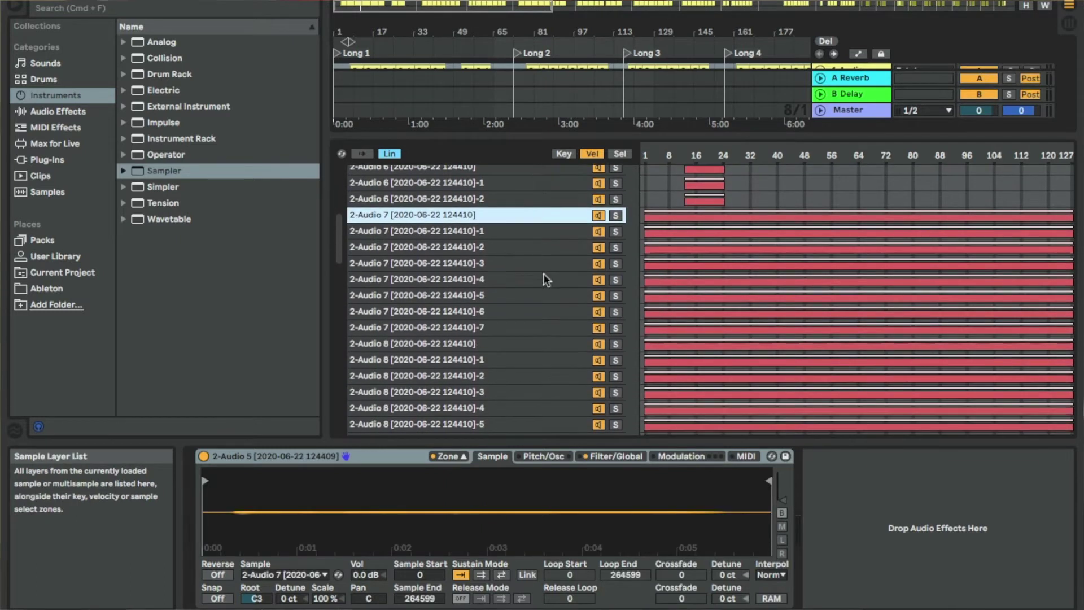
{"action": "left_click", "coordinate": [531, 325], "text": "shift"}
{"action": "left_click_drag", "start_coordinate": [647, 218], "coordinate": [716, 217]}
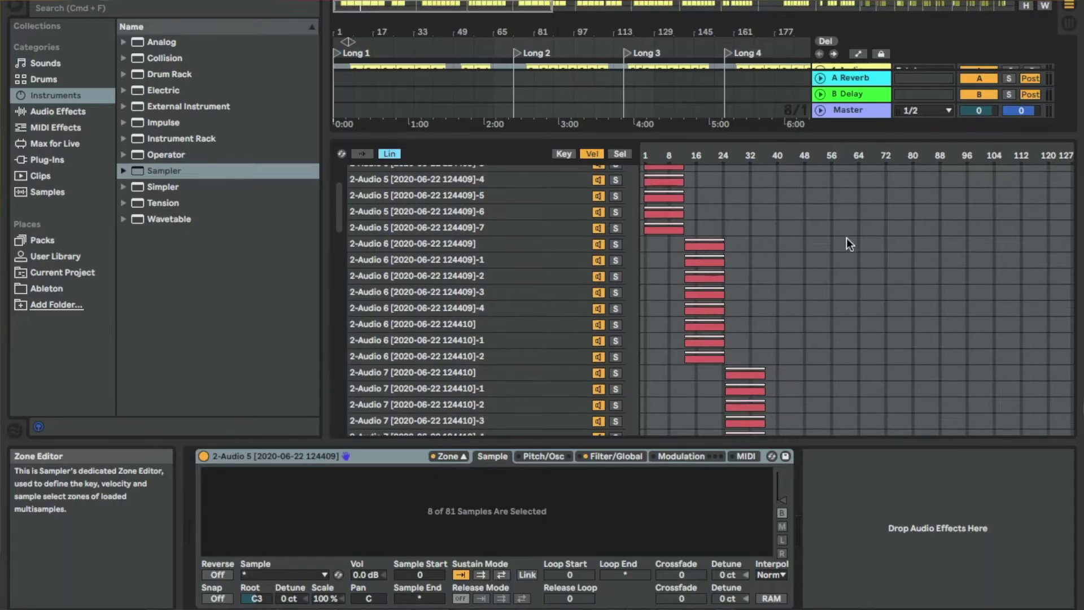
Review the staggered velocity zones of all sample layers from 2-Audio 5 through 2-Audio 14
{"action": "scroll", "coordinate": [846, 245], "scroll_direction": "down", "scroll_amount": 10}
{"action": "scroll", "coordinate": [845, 239], "scroll_direction": "down", "scroll_amount": 12}
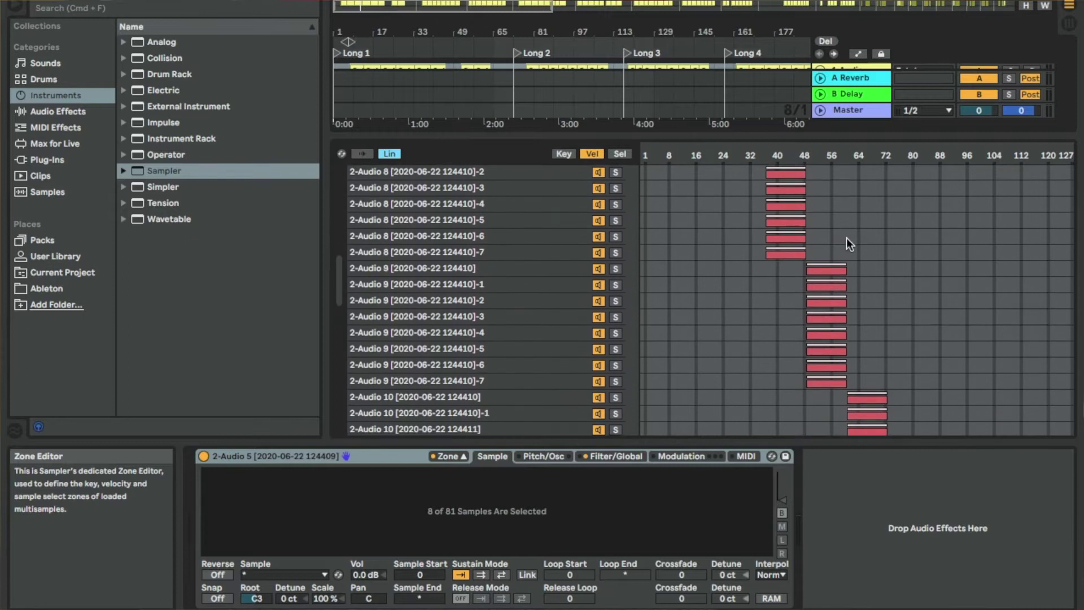
{"action": "scroll", "coordinate": [972, 261], "scroll_direction": "down", "scroll_amount": 6}
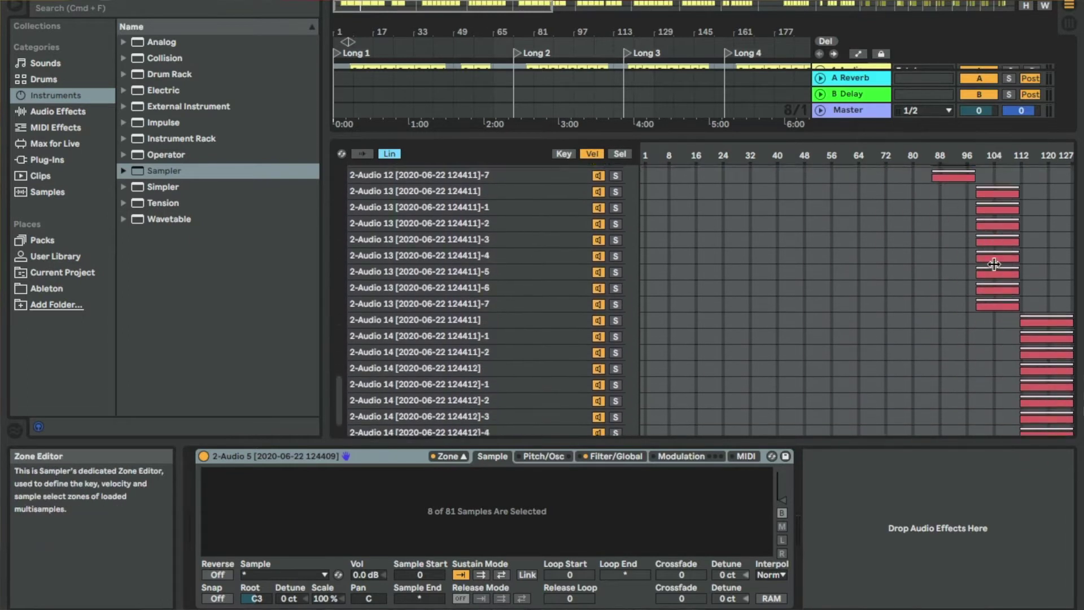
{"action": "left_click", "coordinate": [981, 328]}
{"action": "scroll", "coordinate": [858, 311], "scroll_direction": "up", "scroll_amount": 3}
{"action": "scroll", "coordinate": [855, 305], "scroll_direction": "up", "scroll_amount": 15}
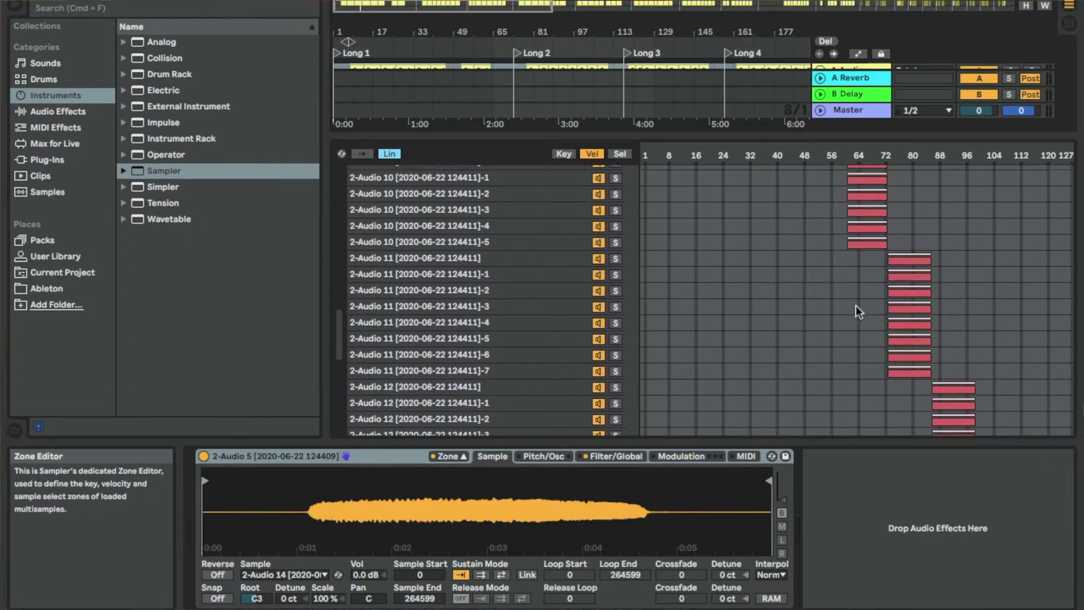
{"action": "scroll", "coordinate": [856, 306], "scroll_direction": "down", "scroll_amount": 15}
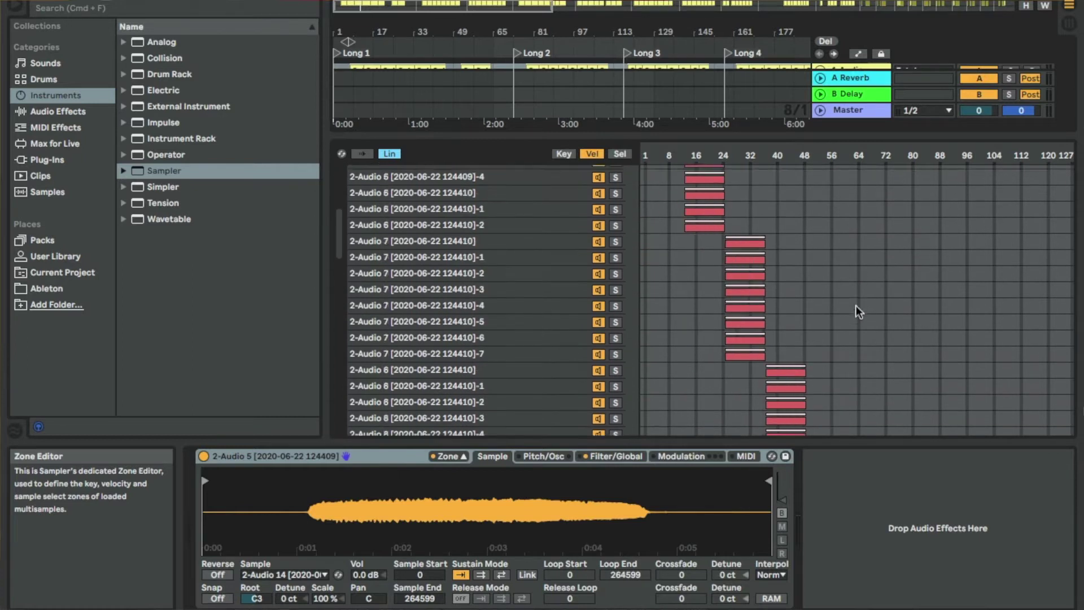
{"action": "scroll", "coordinate": [856, 306], "scroll_direction": "up", "scroll_amount": 15}
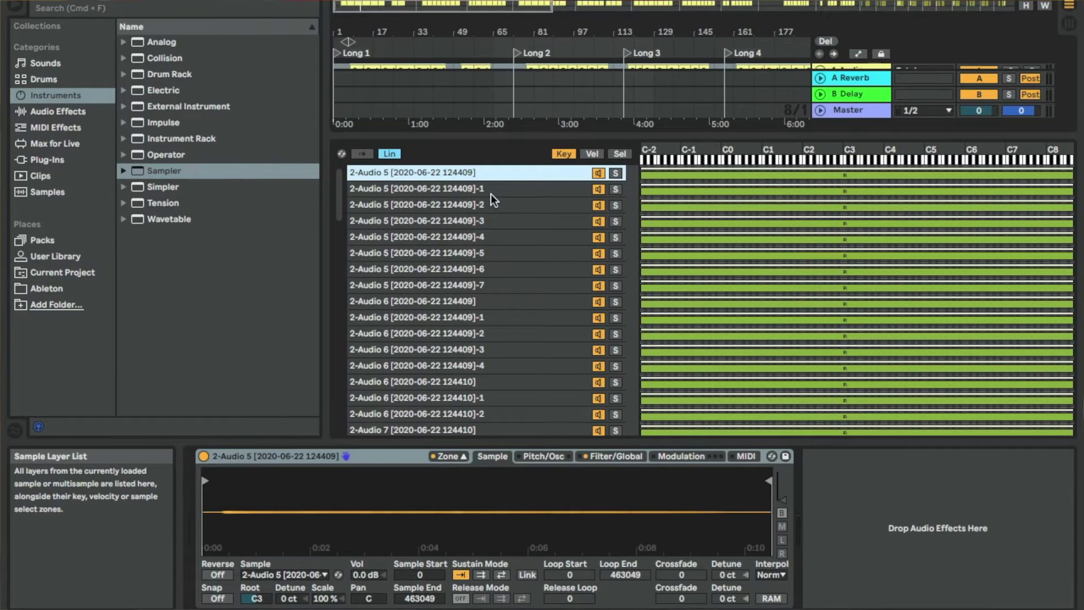
Restrict the key zone of the first layer in each velocity group, from 2-Audio 5 through 2-Audio 14, to the single note C3
{"action": "left_click", "coordinate": [505, 301], "text": "super"}
{"action": "scroll", "coordinate": [505, 299], "scroll_direction": "down", "scroll_amount": 3}
{"action": "scroll", "coordinate": [505, 299], "scroll_direction": "up", "scroll_amount": 2}
{"action": "scroll", "coordinate": [505, 302], "scroll_direction": "down", "scroll_amount": 5}
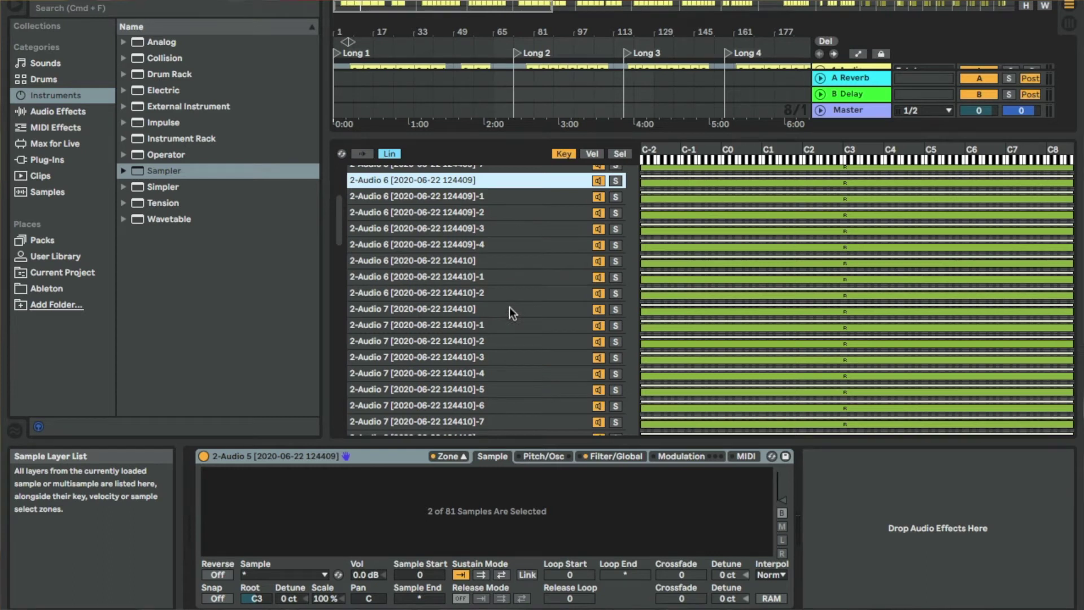
{"action": "scroll", "coordinate": [509, 308], "scroll_direction": "up", "scroll_amount": 1}
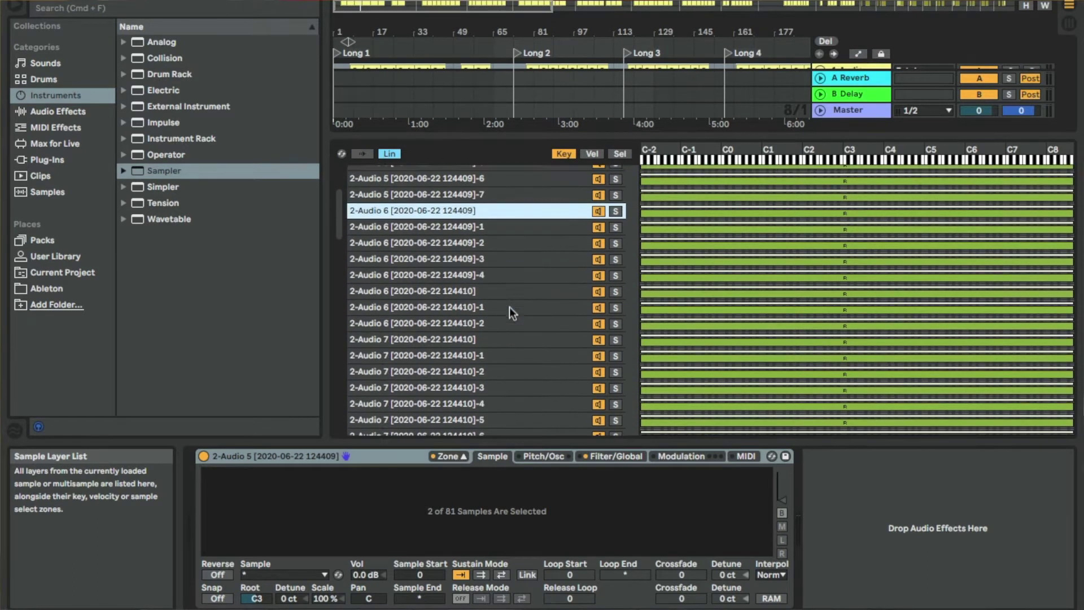
{"action": "left_click", "coordinate": [507, 323], "text": "super"}
{"action": "scroll", "coordinate": [507, 323], "scroll_direction": "down", "scroll_amount": 7}
{"action": "left_click", "coordinate": [503, 290], "text": "super"}
{"action": "scroll", "coordinate": [503, 290], "scroll_direction": "down", "scroll_amount": 6}
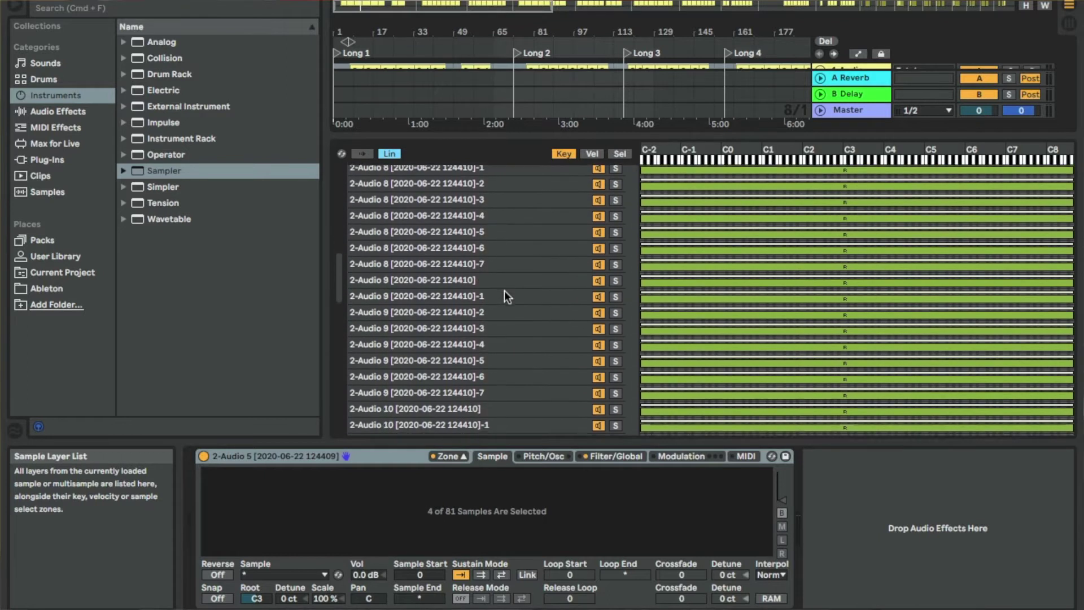
{"action": "left_click", "coordinate": [510, 275], "text": "super"}
{"action": "scroll", "coordinate": [511, 282], "scroll_direction": "down", "scroll_amount": 6}
{"action": "left_click", "coordinate": [514, 262], "text": "super"}
{"action": "scroll", "coordinate": [516, 276], "scroll_direction": "down", "scroll_amount": 6}
{"action": "left_click", "coordinate": [524, 230], "text": "super"}
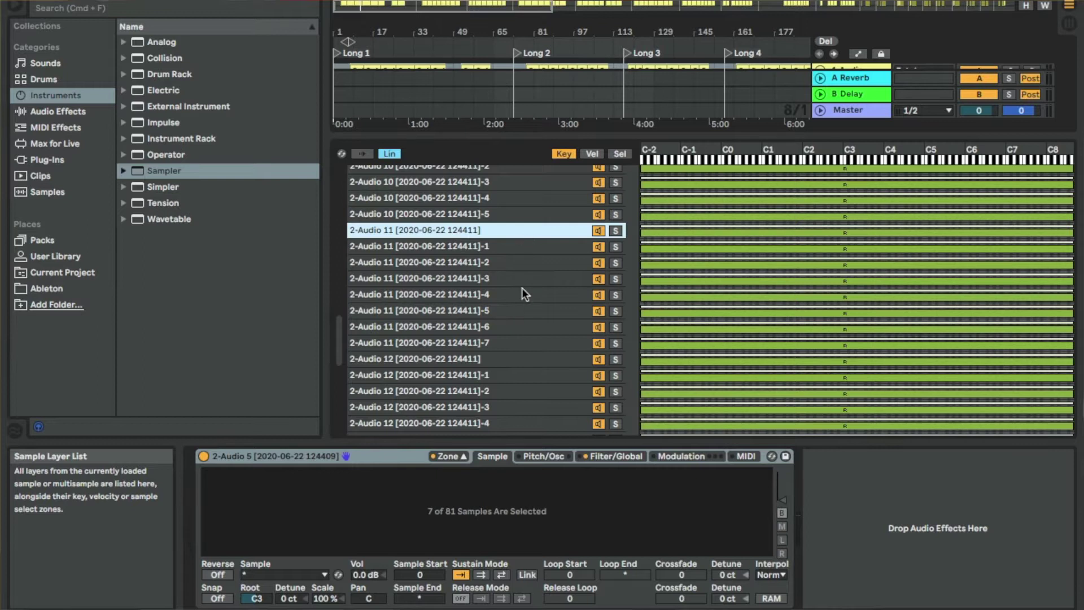
{"action": "scroll", "coordinate": [523, 280], "scroll_direction": "down", "scroll_amount": 4}
{"action": "left_click", "coordinate": [520, 274], "text": "super"}
{"action": "scroll", "coordinate": [517, 288], "scroll_direction": "down", "scroll_amount": 5}
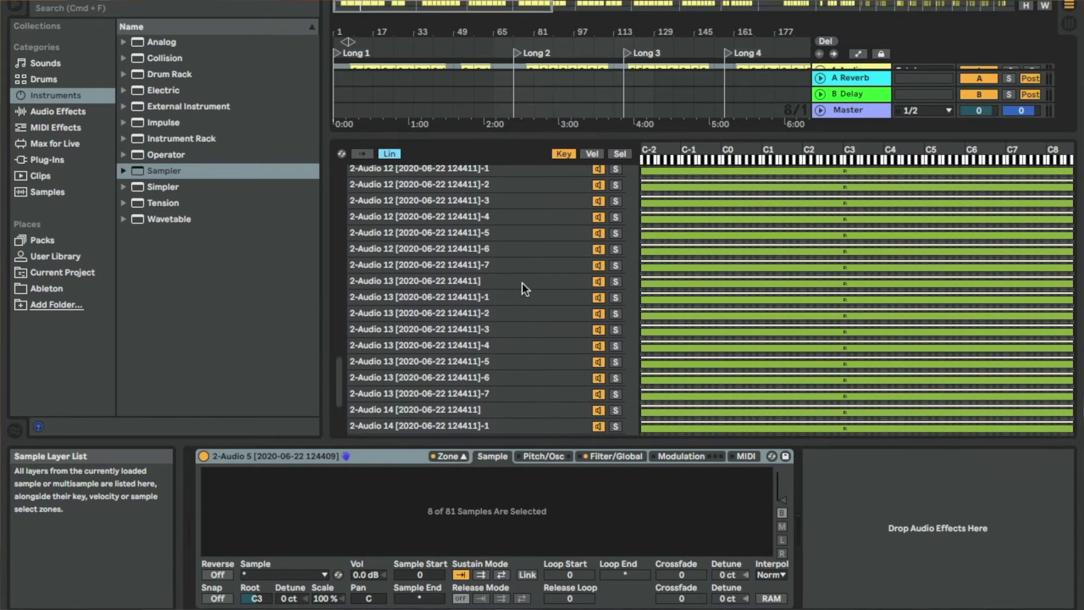
{"action": "scroll", "coordinate": [524, 285], "scroll_direction": "down", "scroll_amount": 5}
{"action": "left_click", "coordinate": [515, 299], "text": "super"}
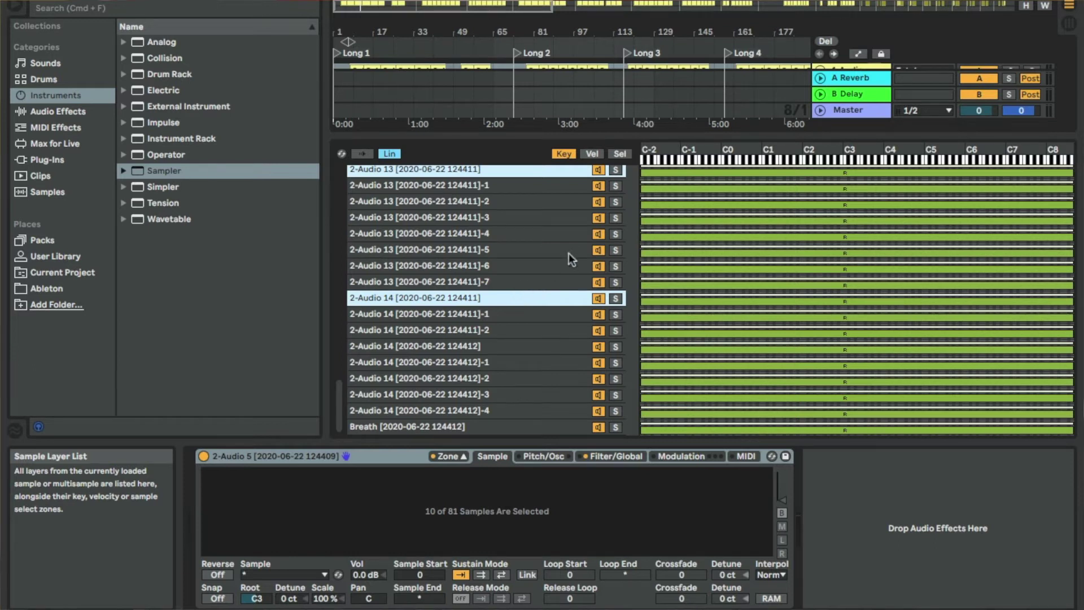
{"action": "scroll", "coordinate": [648, 211], "scroll_direction": "up", "scroll_amount": 12}
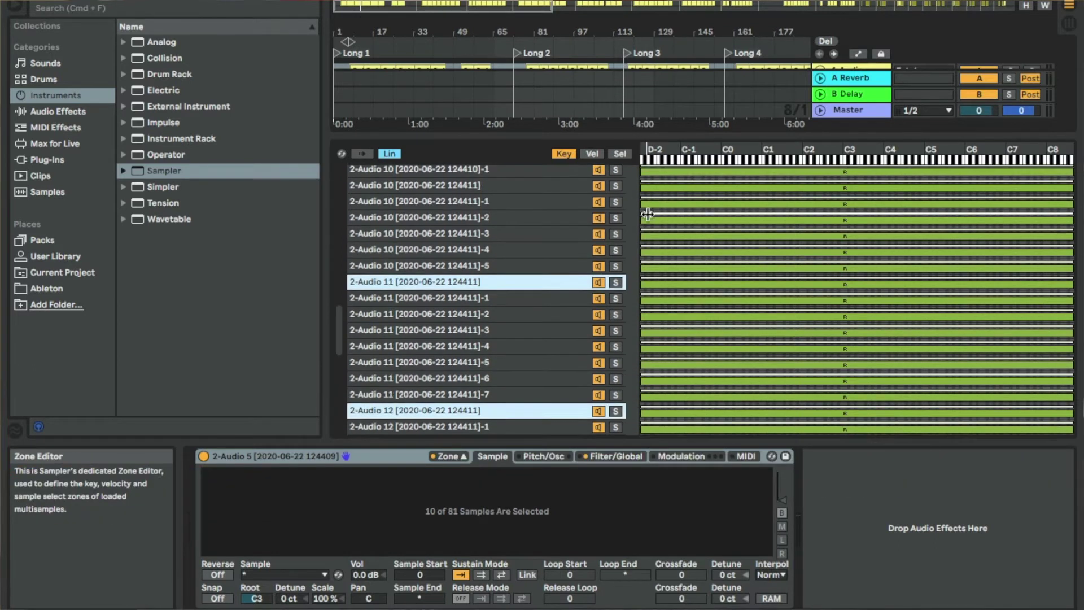
{"action": "scroll", "coordinate": [647, 211], "scroll_direction": "up", "scroll_amount": 20}
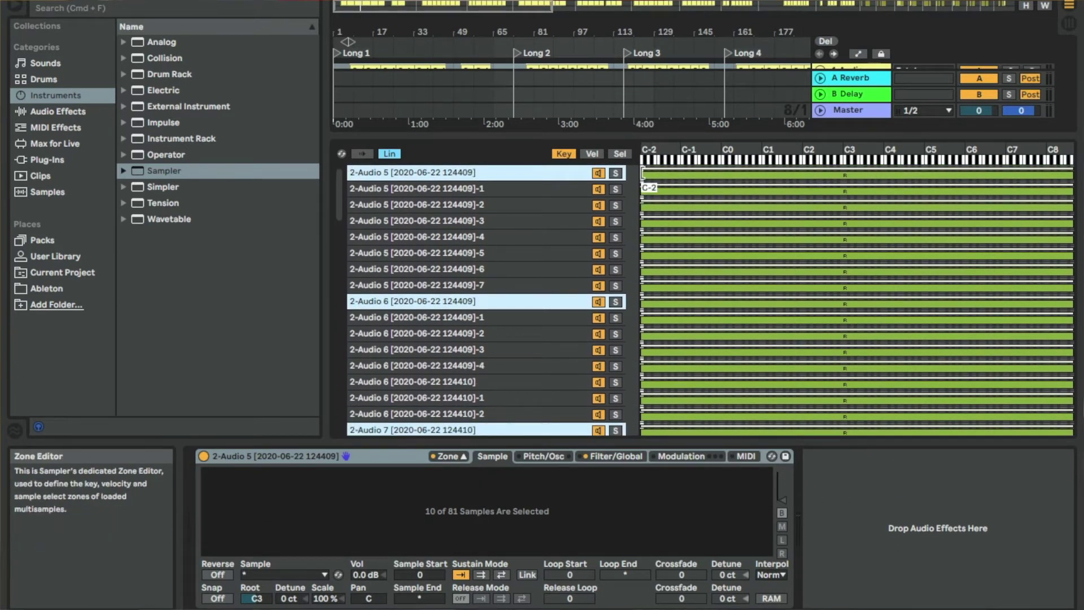
{"action": "left_click_drag", "start_coordinate": [642, 173], "coordinate": [771, 173]}
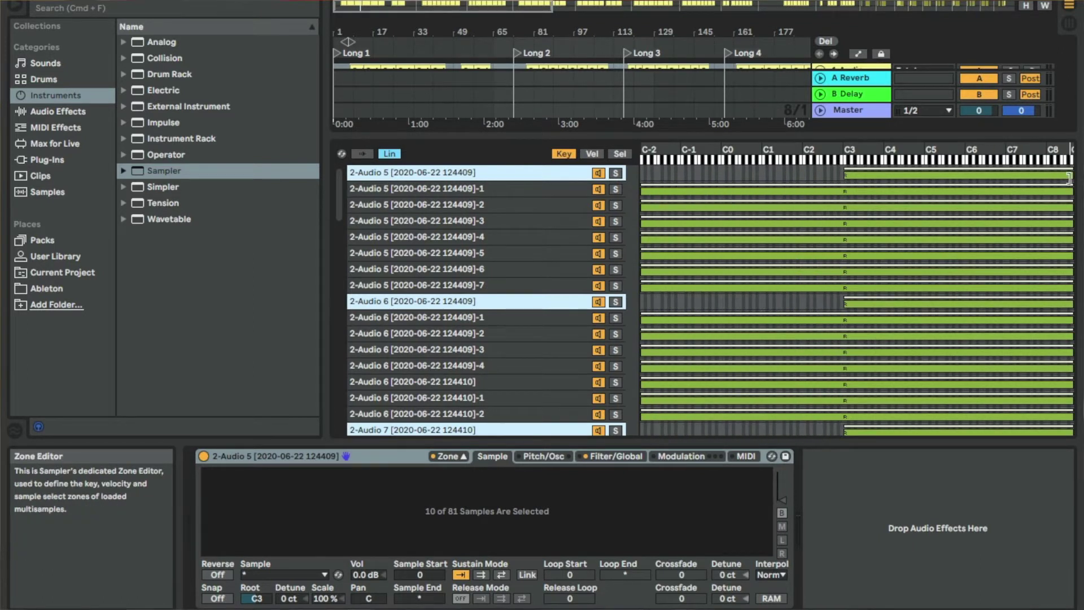
{"action": "left_click_drag", "start_coordinate": [851, 175], "coordinate": [846, 174]}
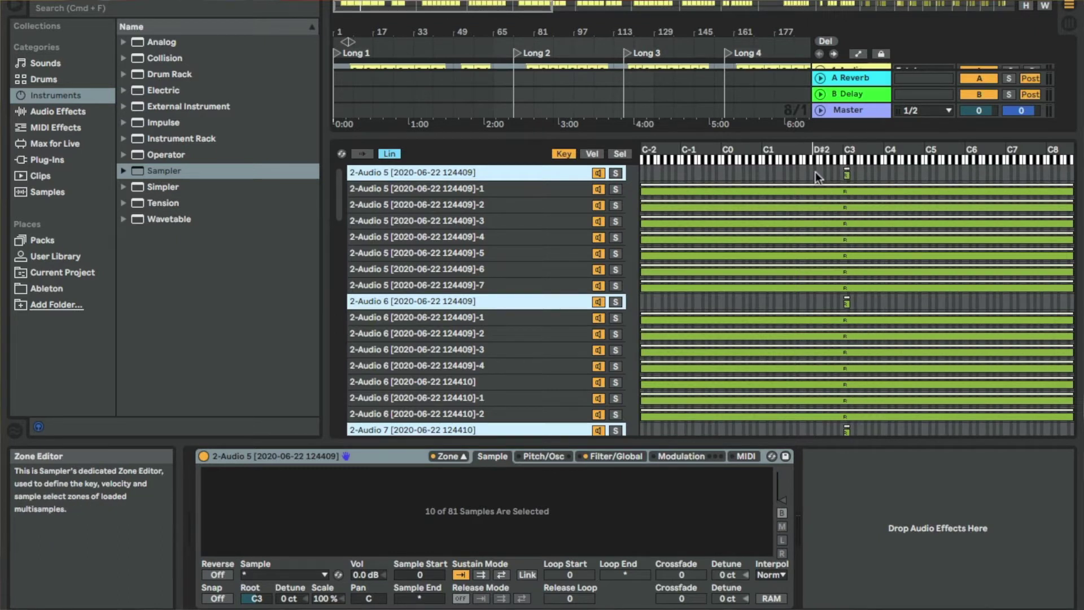